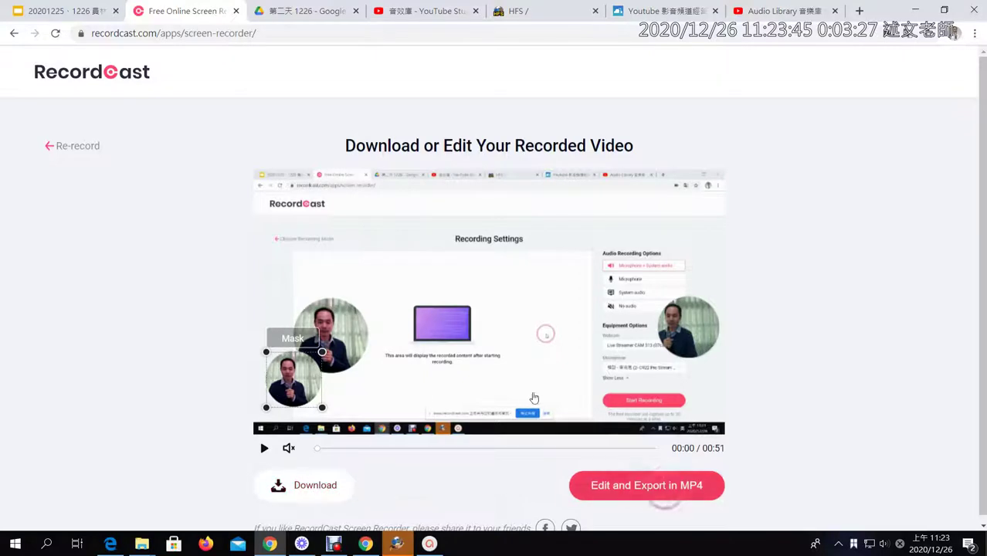
- Open the recorded video in the editor for MP4 export, allowing the site to download multiple files
{"action": "scroll", "coordinate": [670, 321], "scroll_direction": "down", "scroll_amount": 1}
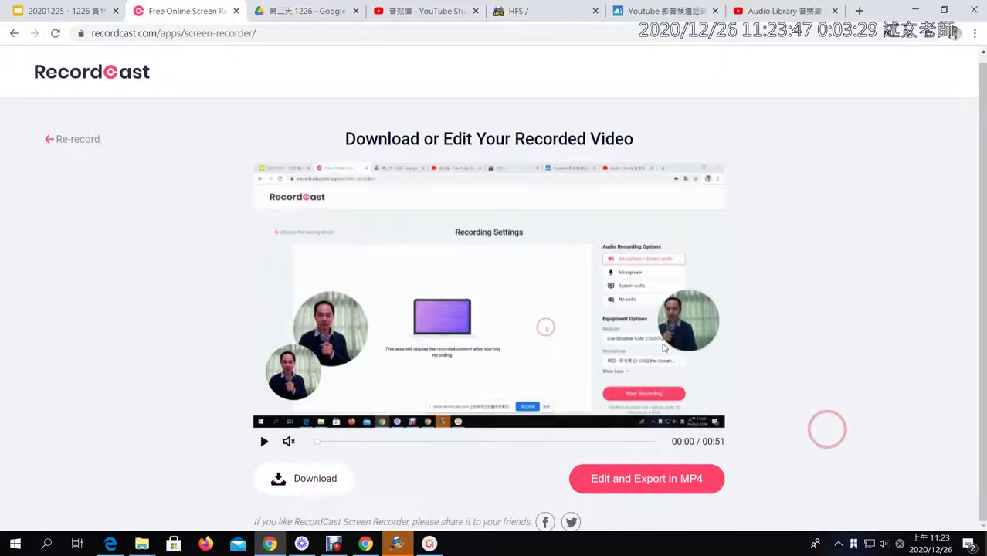
{"action": "left_click", "coordinate": [630, 480]}
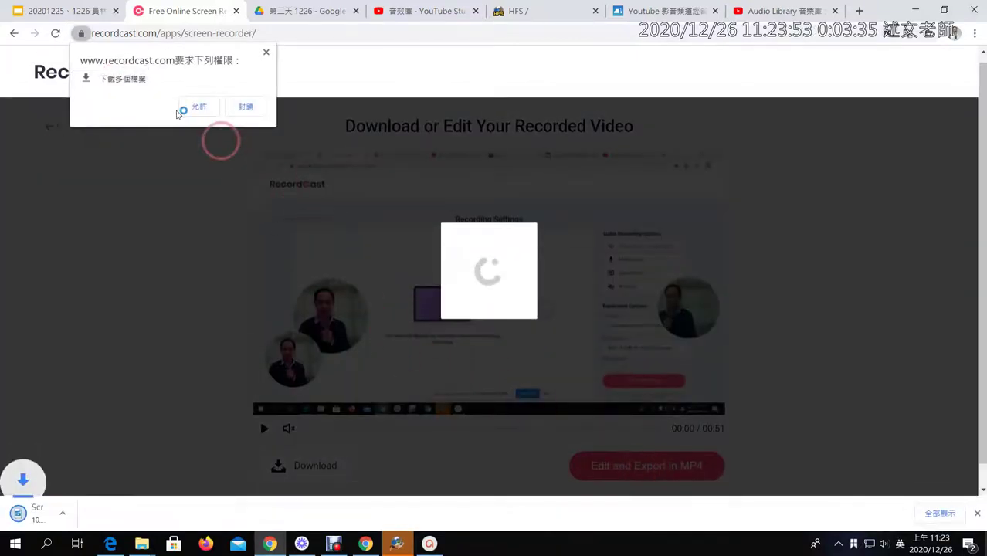
{"action": "left_click", "coordinate": [198, 107]}
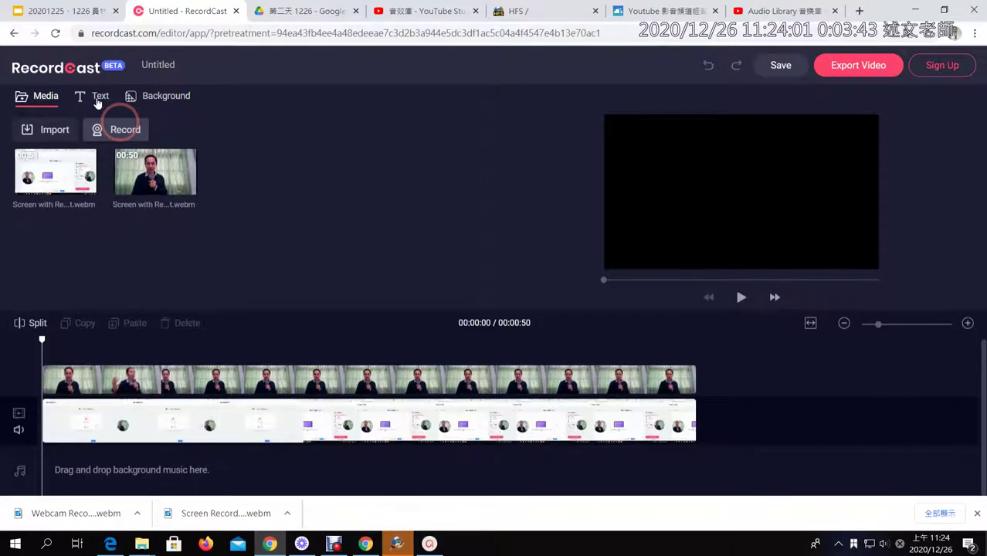
- Preview the webcam overlay on the timeline at about 00:00:05 and 00:00:07
{"action": "left_click", "coordinate": [116, 380]}
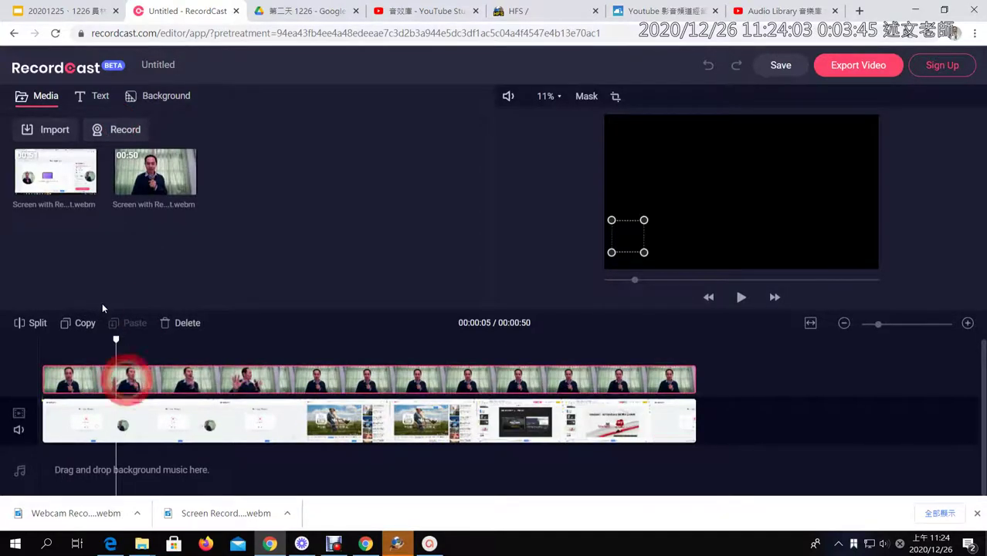
{"action": "left_click", "coordinate": [141, 386]}
{"action": "left_click", "coordinate": [140, 421]}
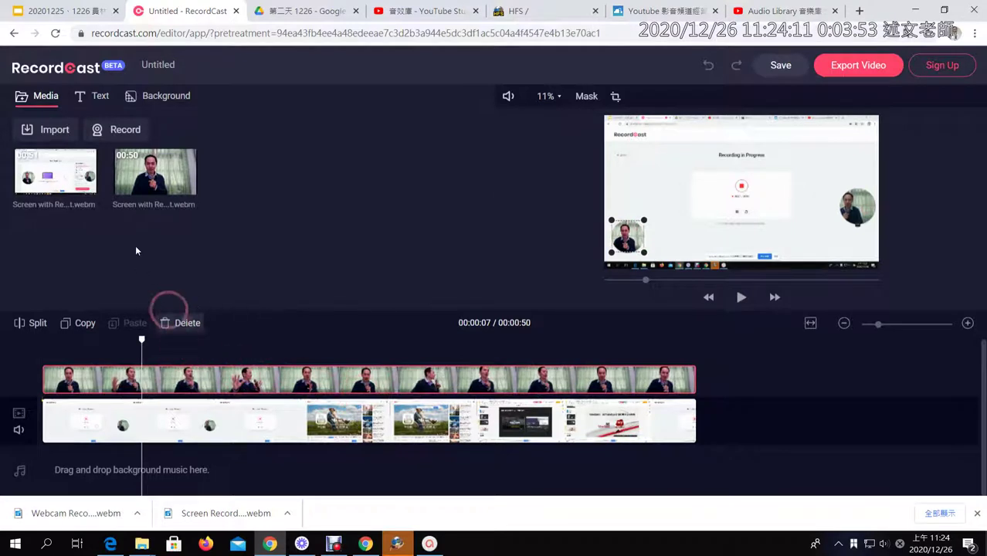
- Add a dynamic title with subtitle after the webcam clip, and an orange background beneath it extended to about 00:01:07
{"action": "left_click", "coordinate": [91, 95]}
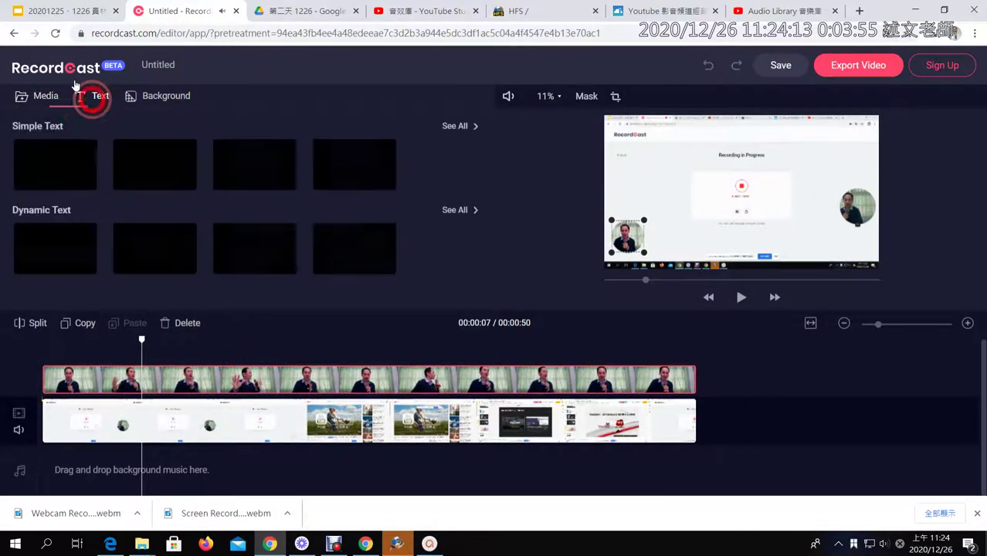
{"action": "left_click_drag", "start_coordinate": [216, 222], "coordinate": [718, 354]}
{"action": "left_click", "coordinate": [155, 96]}
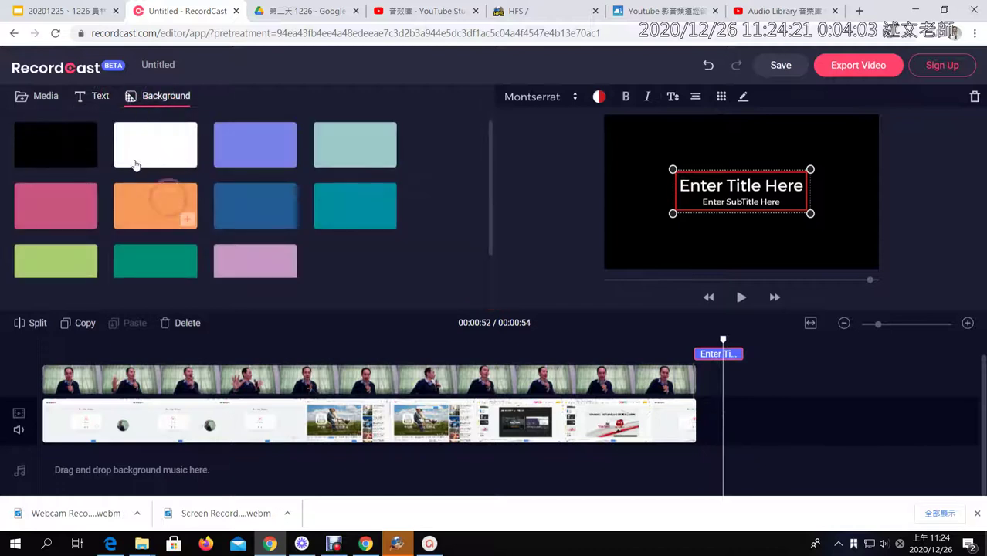
{"action": "left_click_drag", "start_coordinate": [155, 206], "coordinate": [755, 431]}
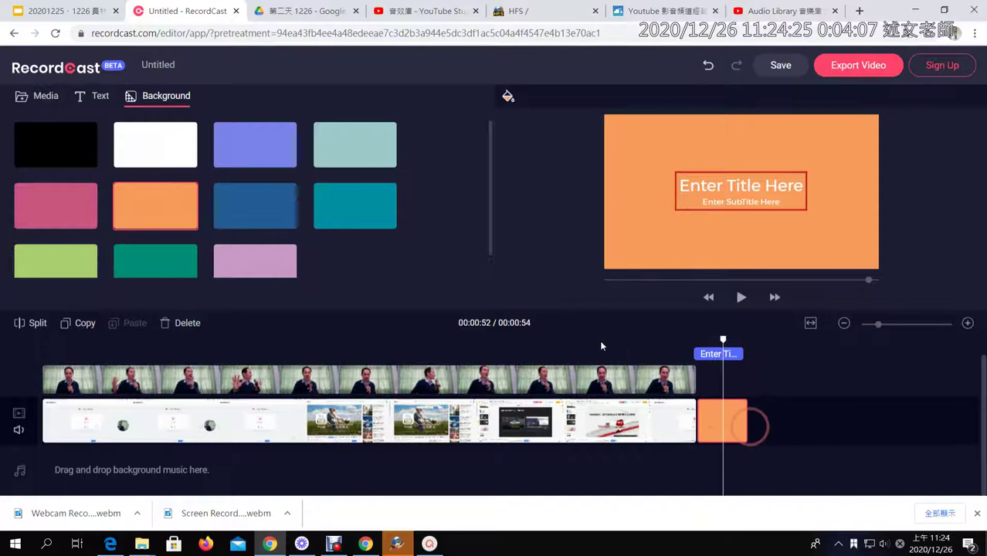
{"action": "left_click", "coordinate": [720, 352]}
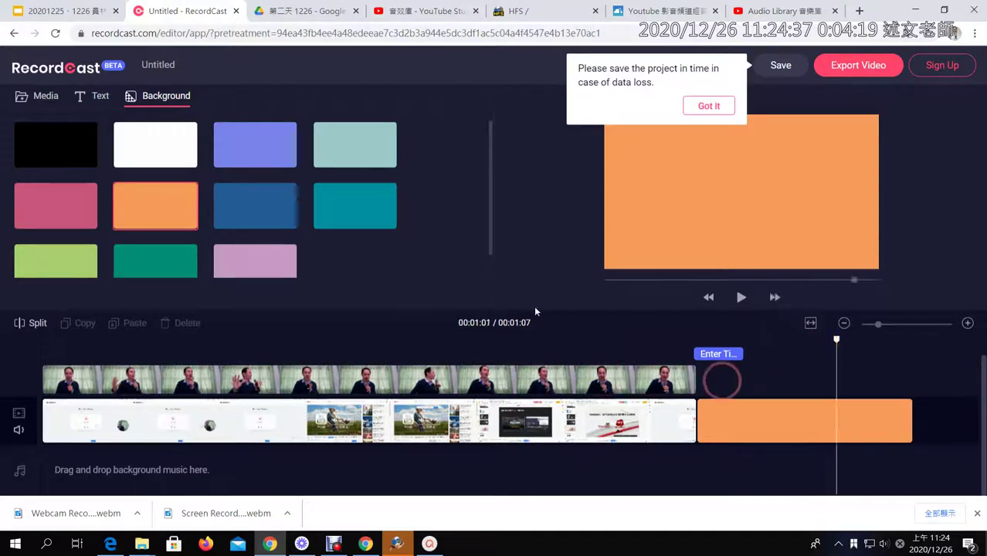
{"action": "left_click", "coordinate": [708, 106]}
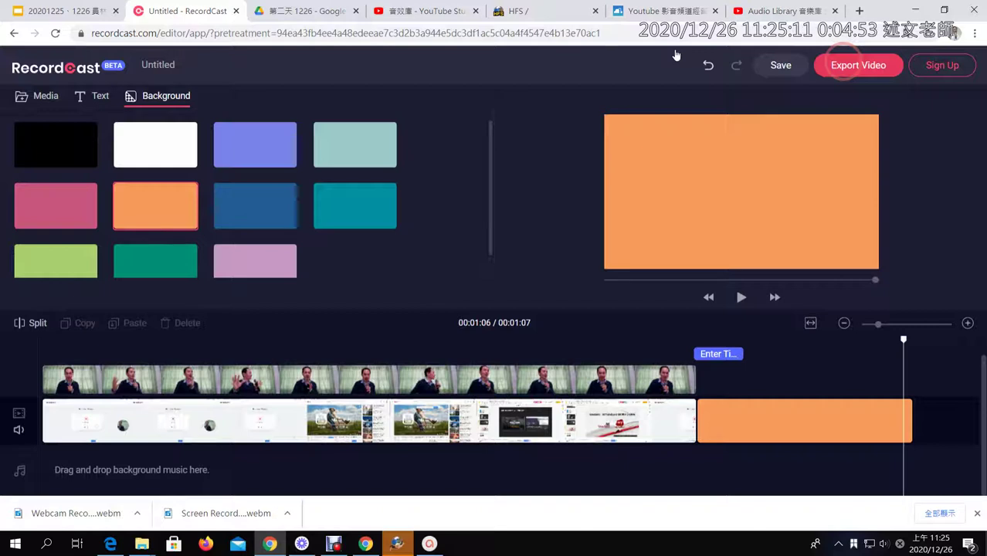
- Import the image file image-removebg-preview from the downloads folder into the project media
{"action": "left_click", "coordinate": [43, 96]}
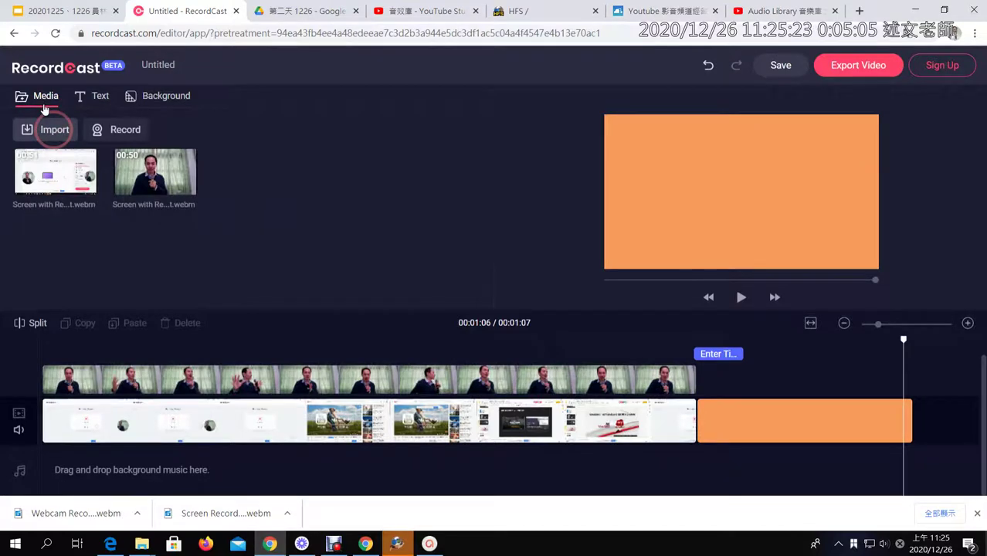
{"action": "left_click", "coordinate": [48, 128]}
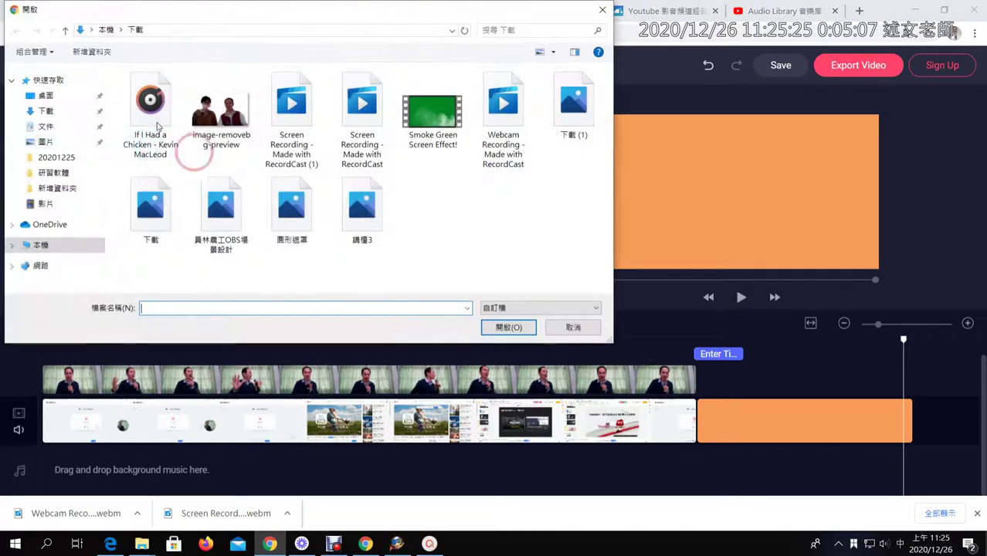
{"action": "left_click", "coordinate": [190, 98]}
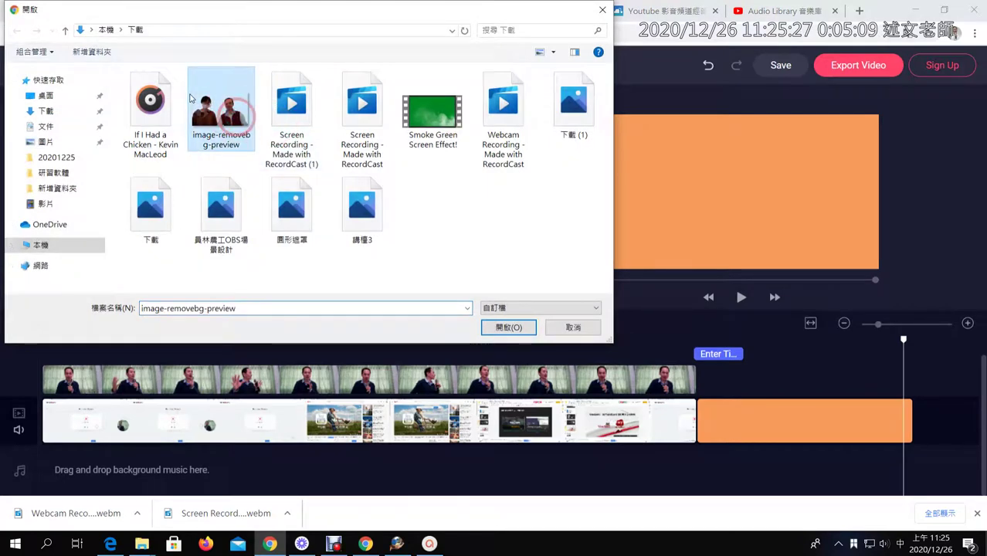
{"action": "left_click", "coordinate": [508, 327]}
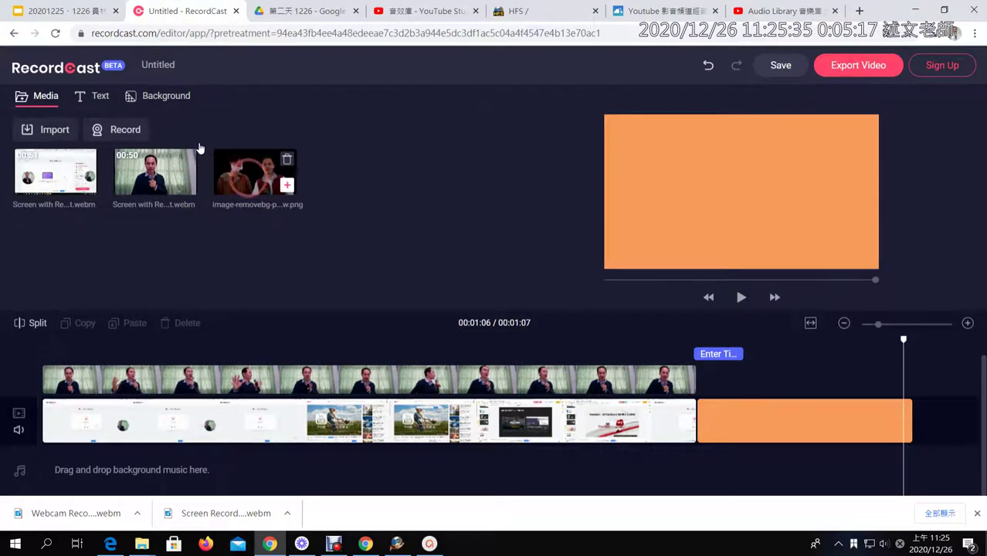
- Place the imported image over the orange background at about 00:00:58 and shrink it to 56%
{"action": "left_click", "coordinate": [287, 184]}
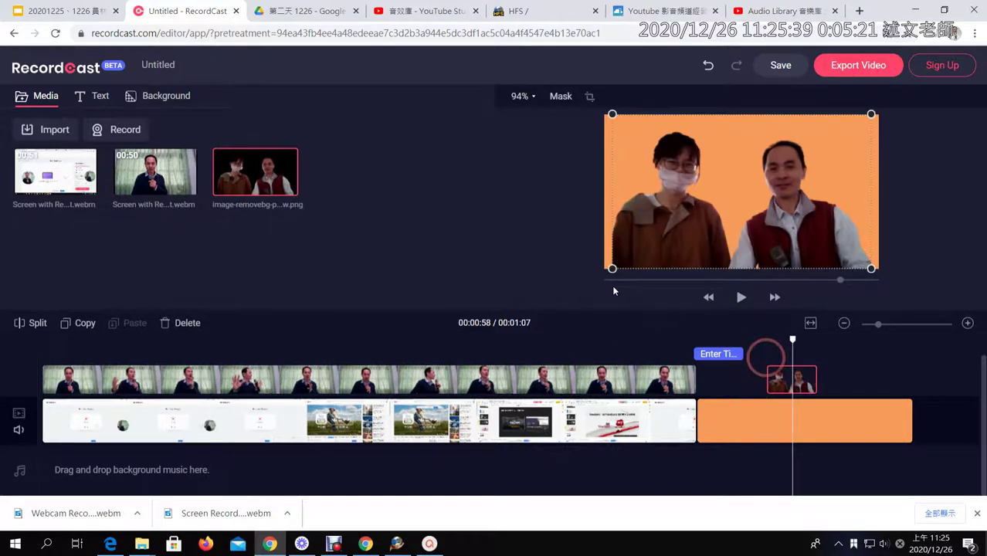
{"action": "left_click_drag", "start_coordinate": [870, 114], "coordinate": [767, 222]}
{"action": "left_click", "coordinate": [99, 225]}
{"action": "left_click", "coordinate": [126, 216]}
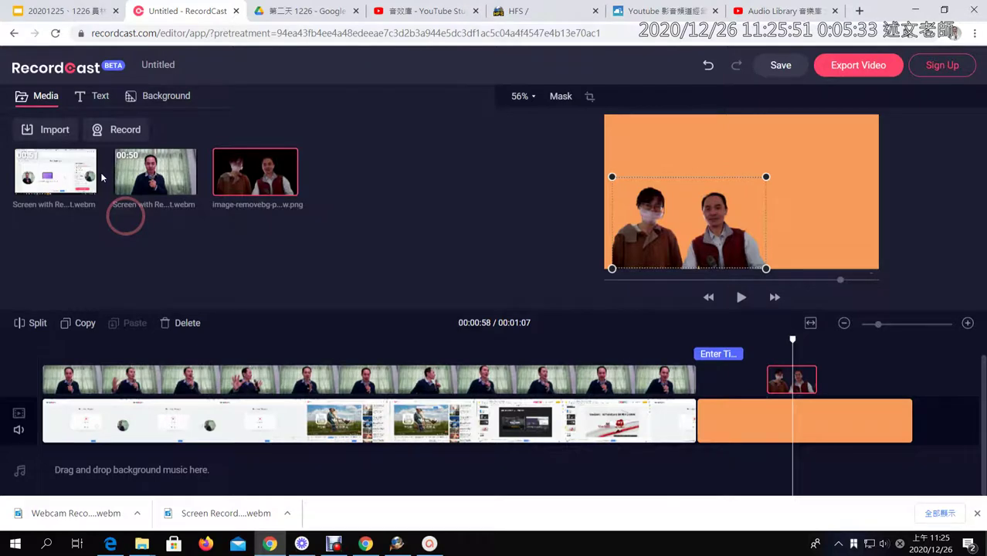
- Start a new screen recording from the editor, sharing the whole 螢幕 1 display with audio
{"action": "left_click", "coordinate": [99, 130]}
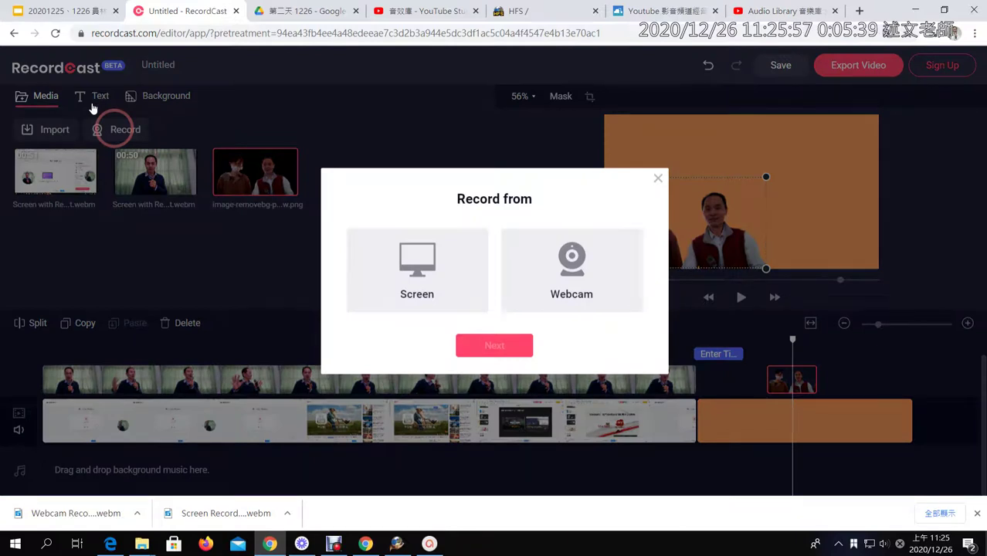
{"action": "left_click", "coordinate": [425, 274]}
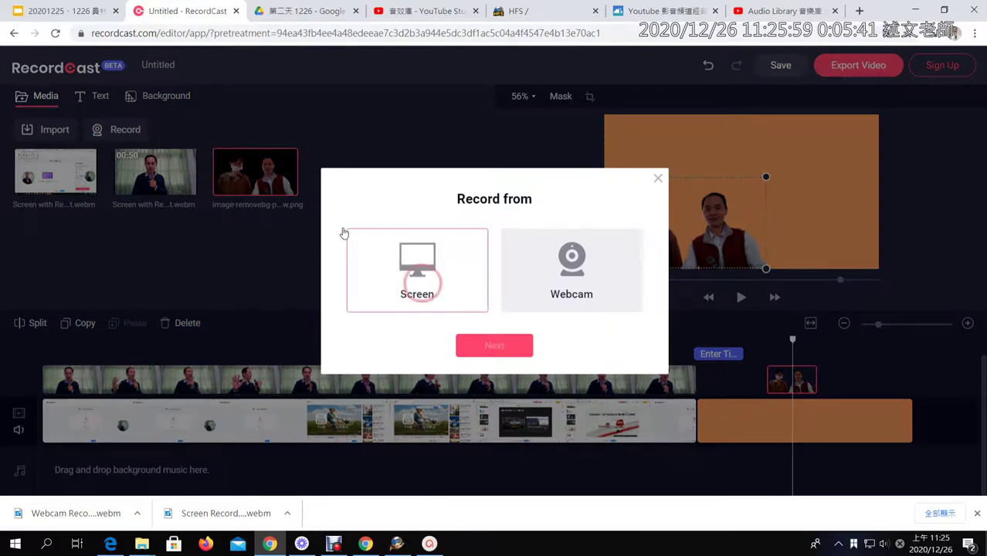
{"action": "left_click", "coordinate": [475, 343]}
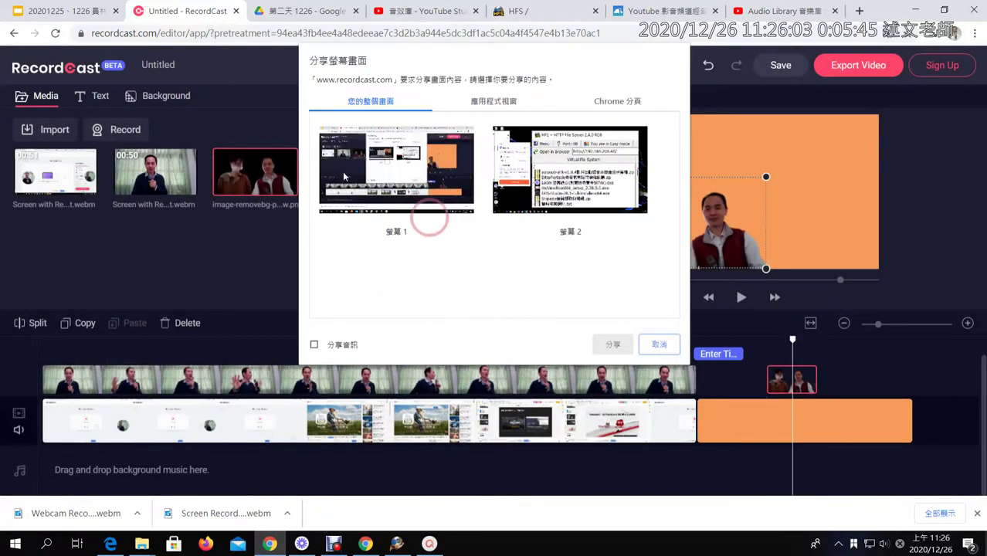
{"action": "left_click", "coordinate": [335, 140]}
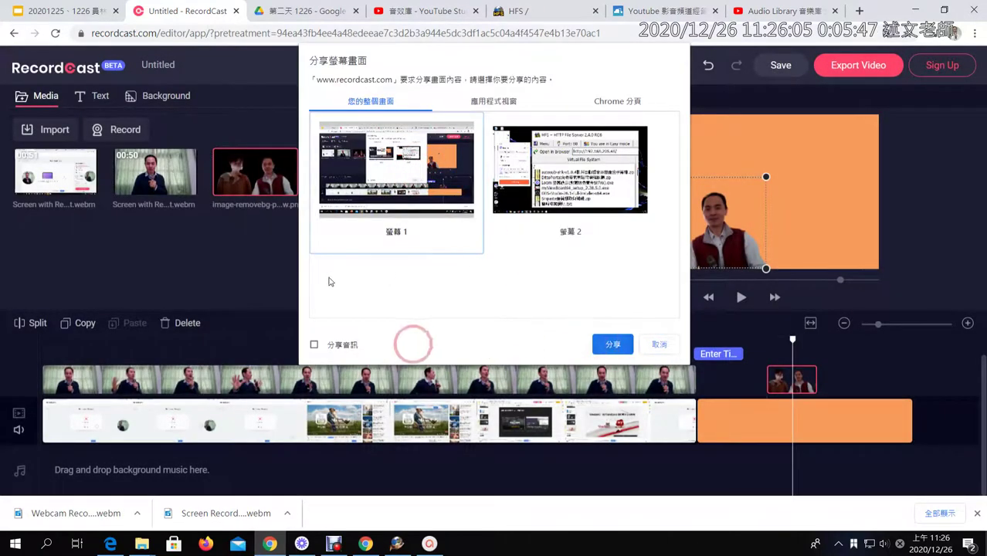
{"action": "left_click", "coordinate": [331, 345]}
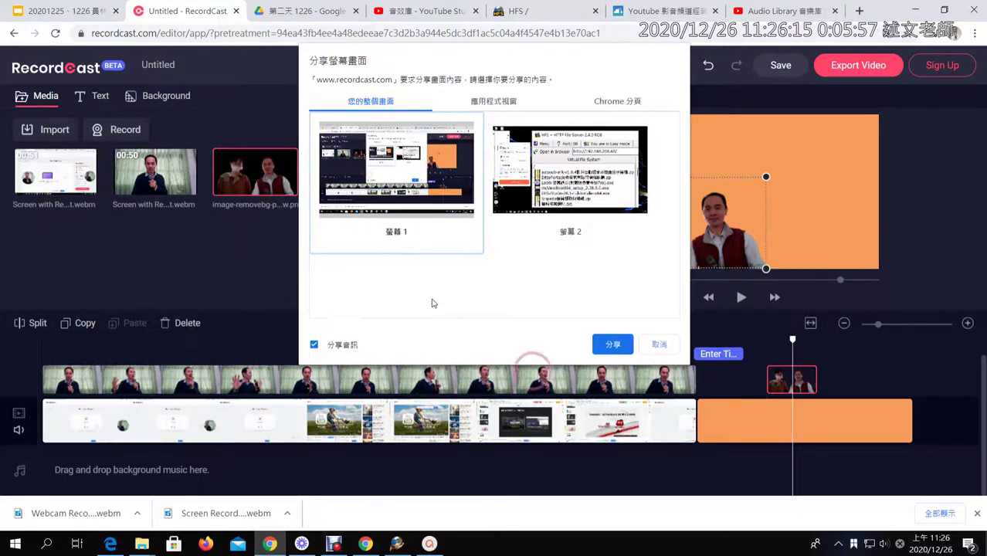
{"action": "left_click", "coordinate": [612, 344]}
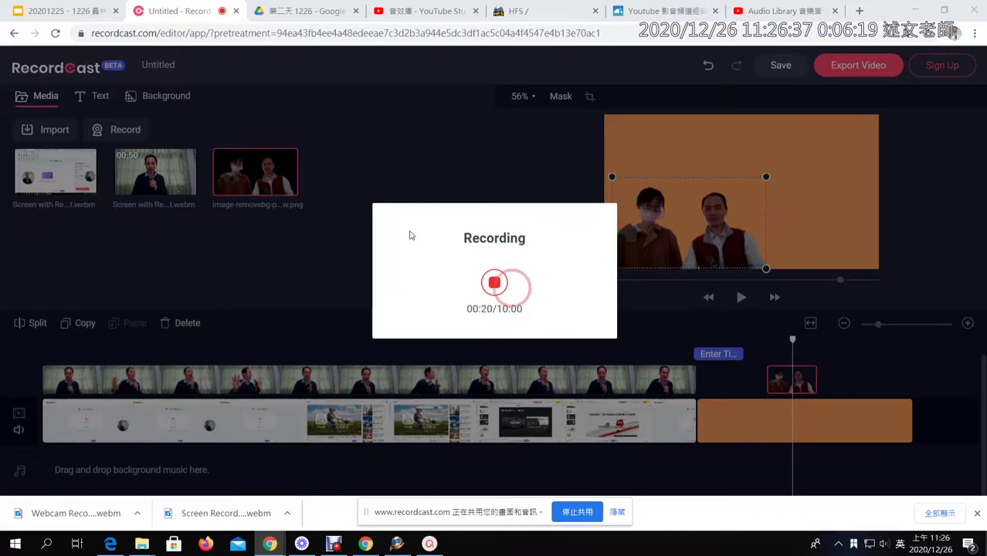
- Stop the screen recording at about 22 seconds and append its clip to the main track after the orange background
{"action": "left_click", "coordinate": [398, 232]}
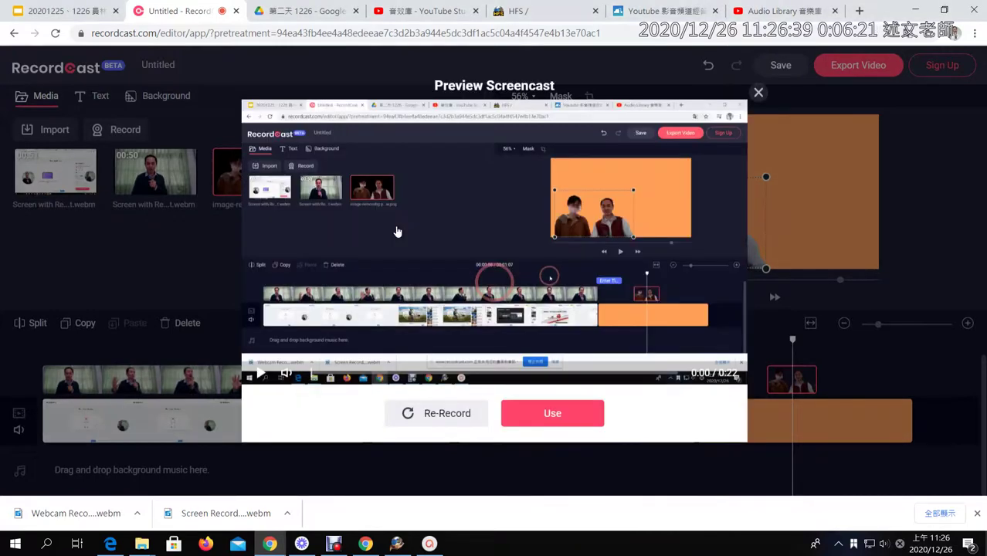
{"action": "left_click", "coordinate": [542, 416]}
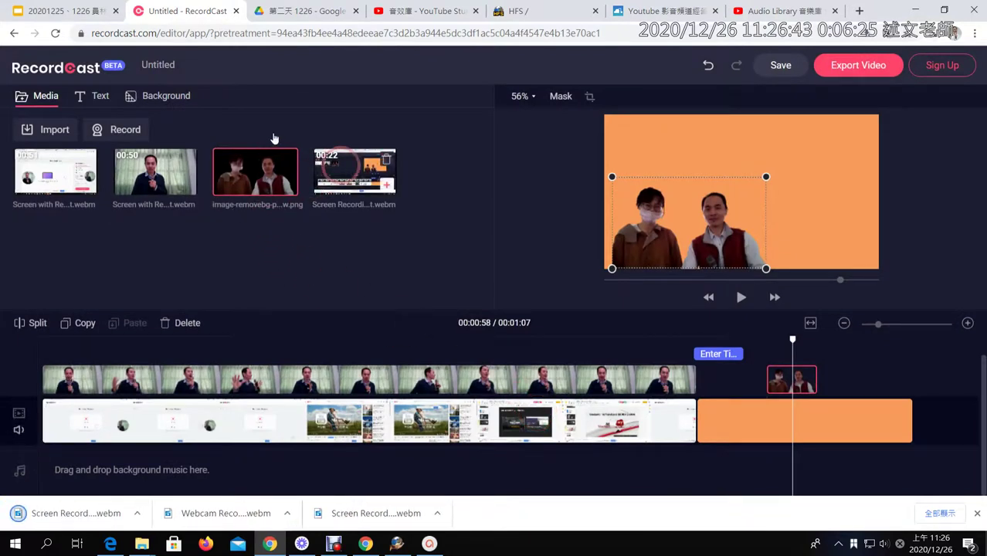
{"action": "left_click", "coordinate": [386, 184]}
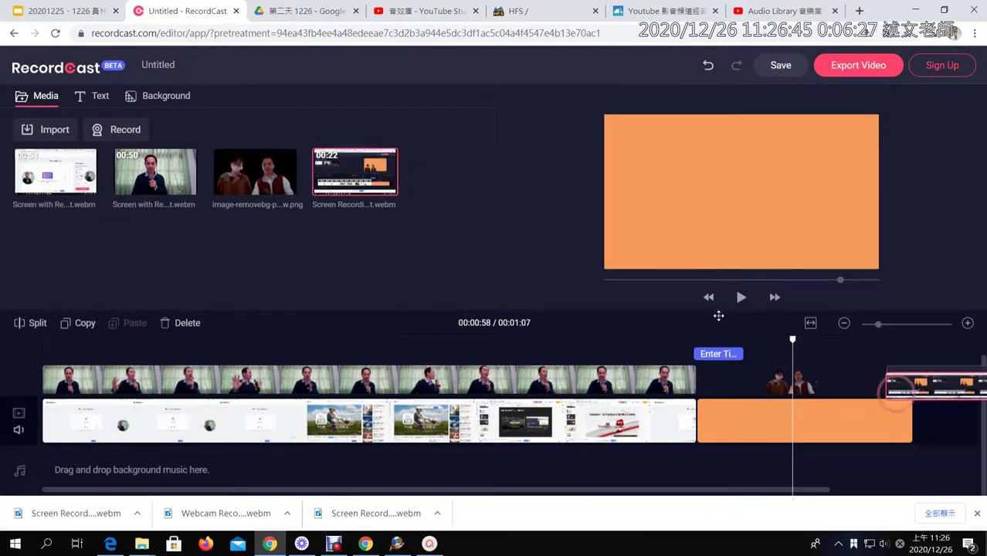
{"action": "left_click_drag", "start_coordinate": [705, 489], "coordinate": [883, 489]}
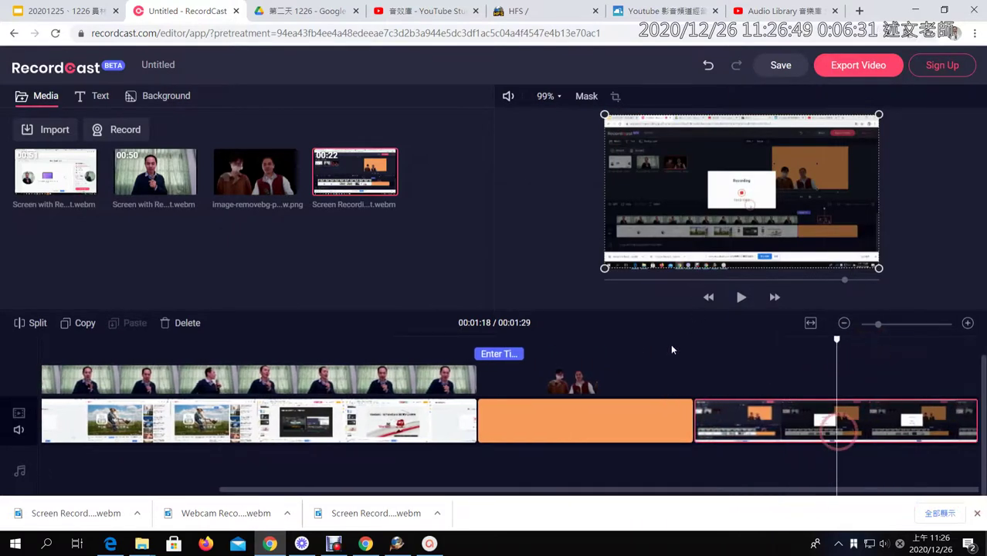